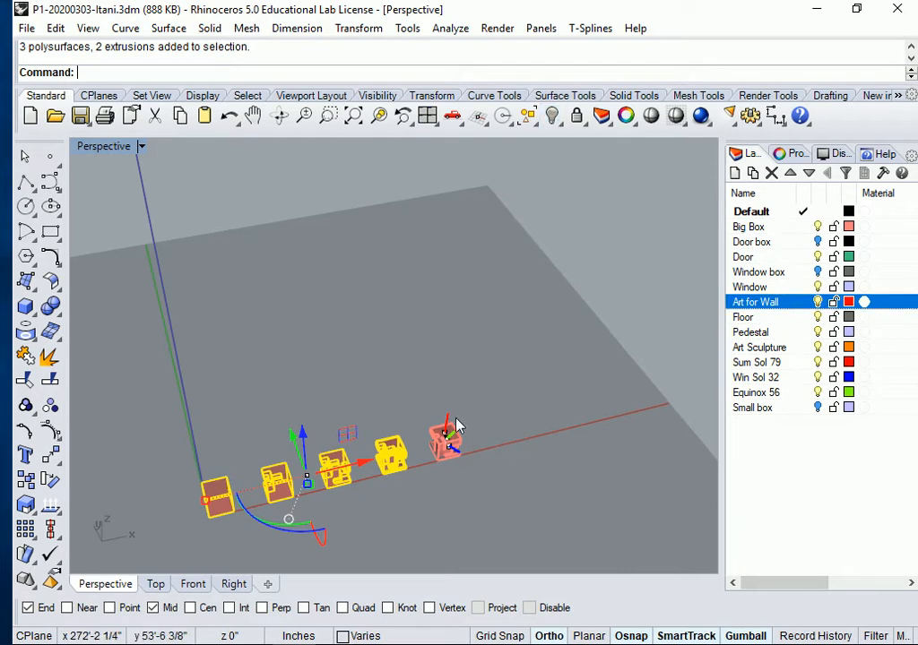
Hide the four selected box models, keeping only the locked Big Box model with its contents in view.
left_click(553, 117)
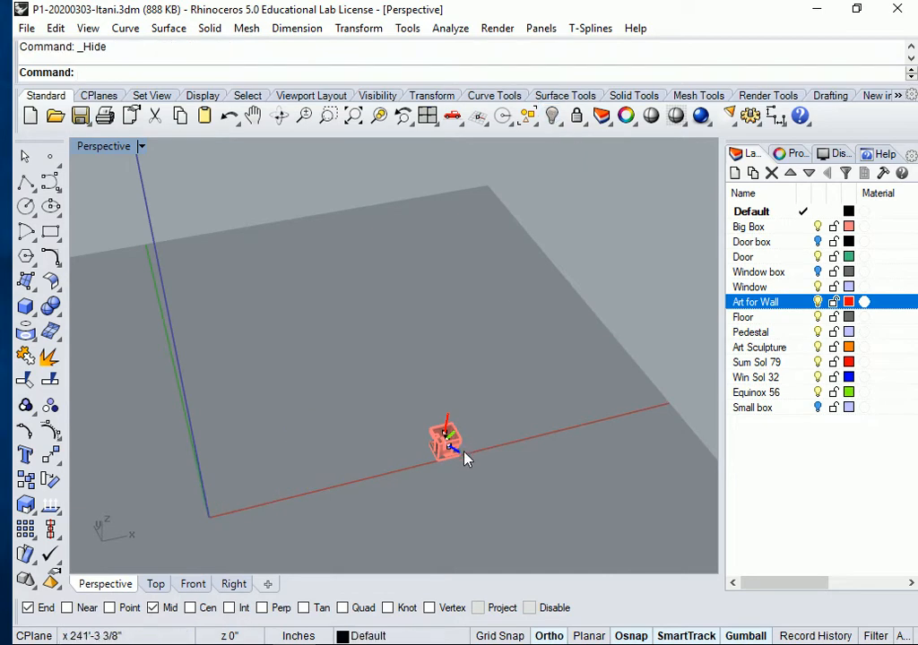
right_click_drag(472, 488, 368, 489)
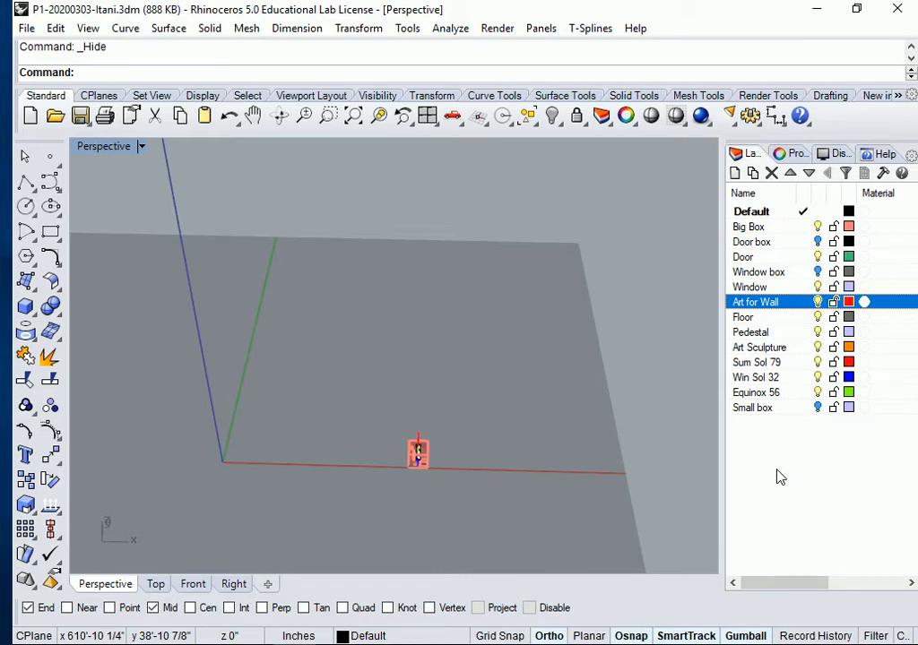
Create a new layer named Clipping Plane below the Art for Wall layer.
left_click(734, 173)
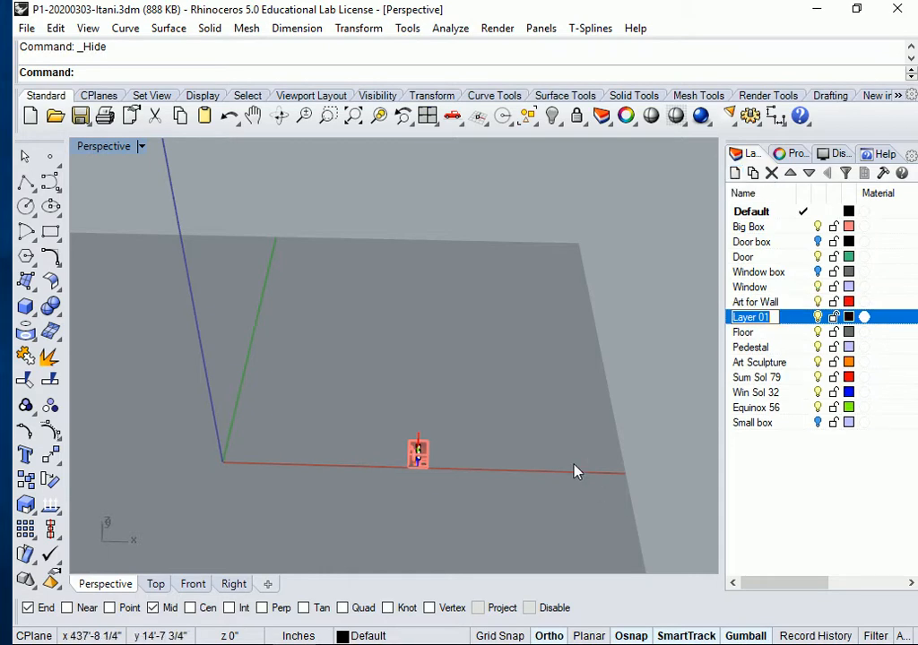
type("Clipping")
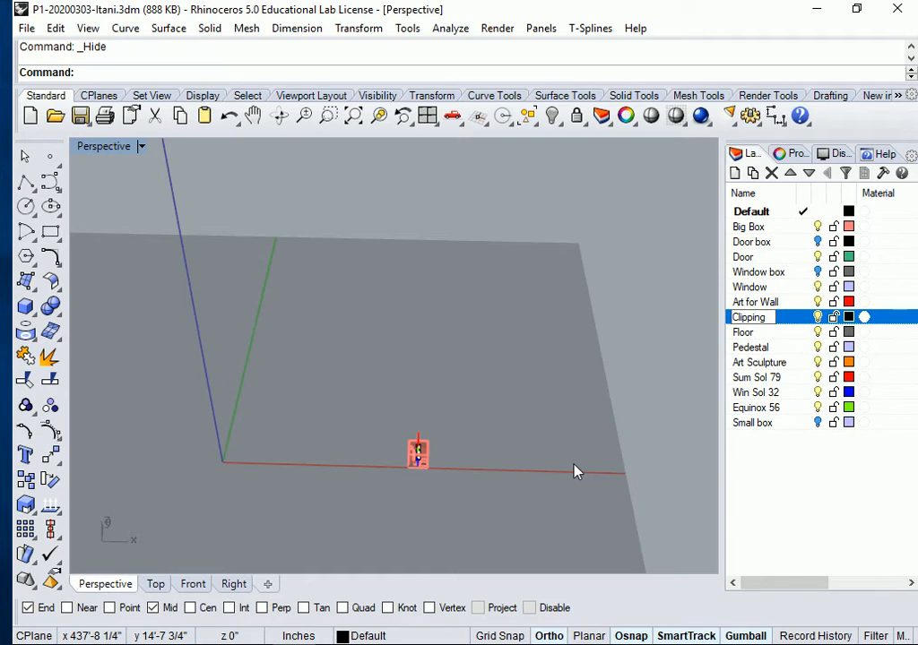
type(" Plane")
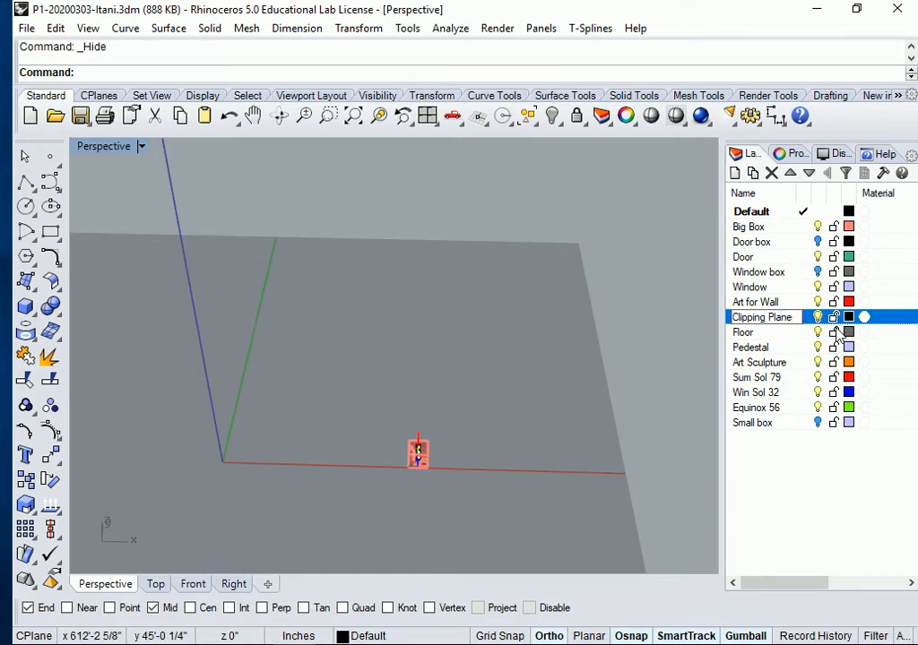
key("Return")
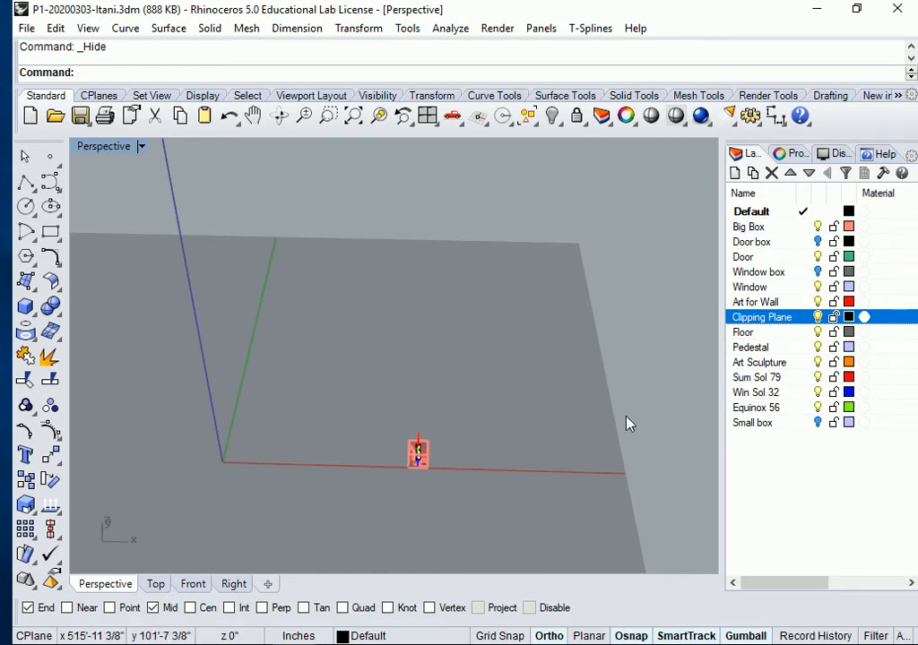
Draw a rectangular clipping plane by two corners on the ground behind the box model with the ClippingPlane command.
right_click_drag(601, 424, 569, 418)
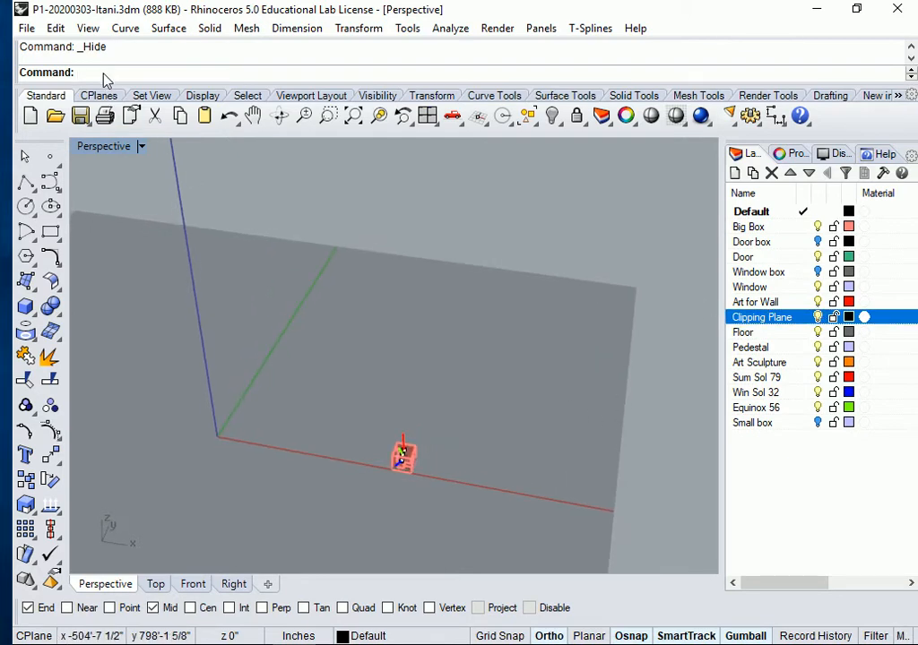
type("Clim")
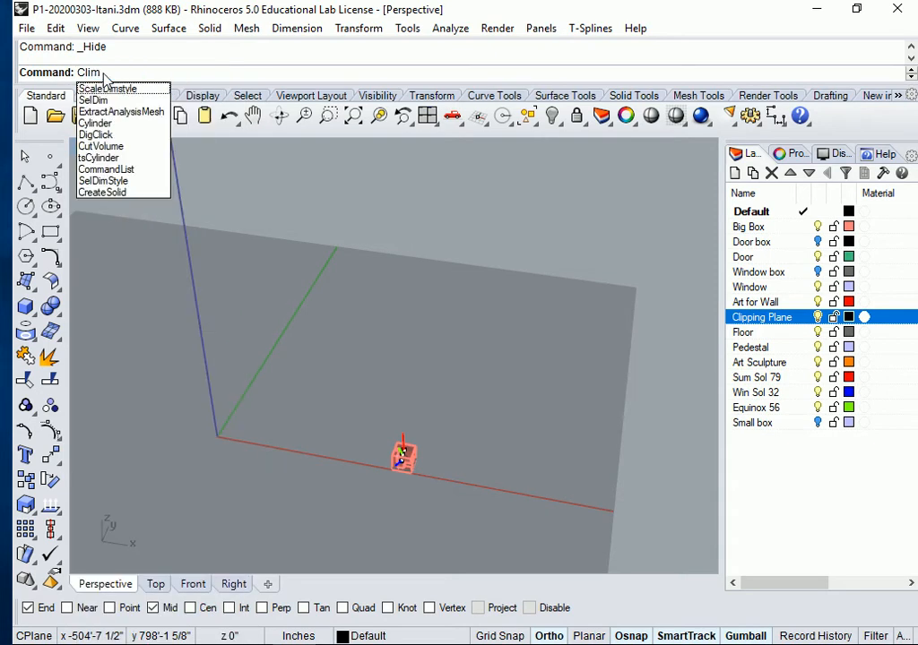
key("BackSpace")
type("ppingPlane")
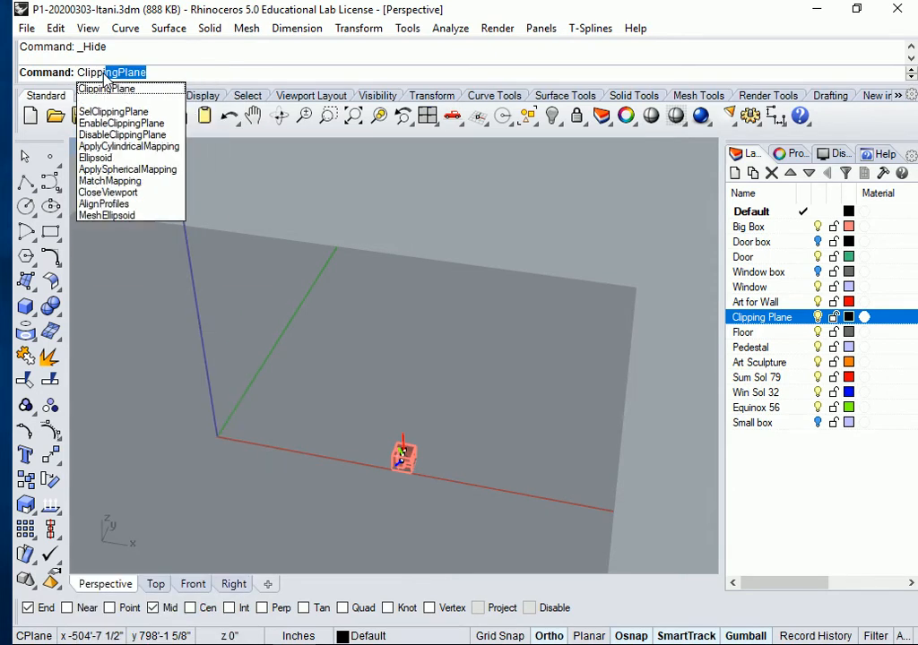
key("Return")
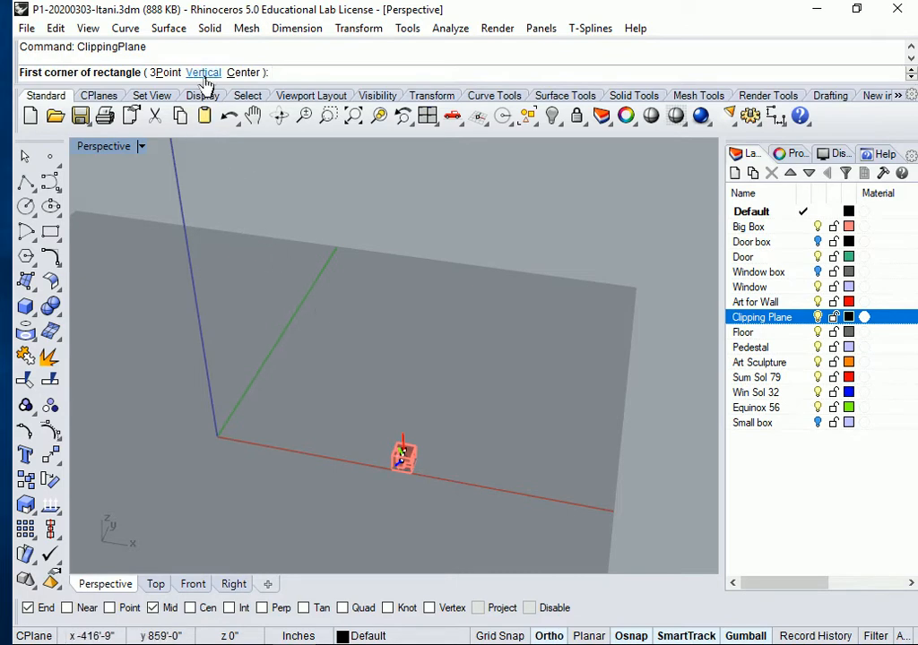
left_click(375, 394)
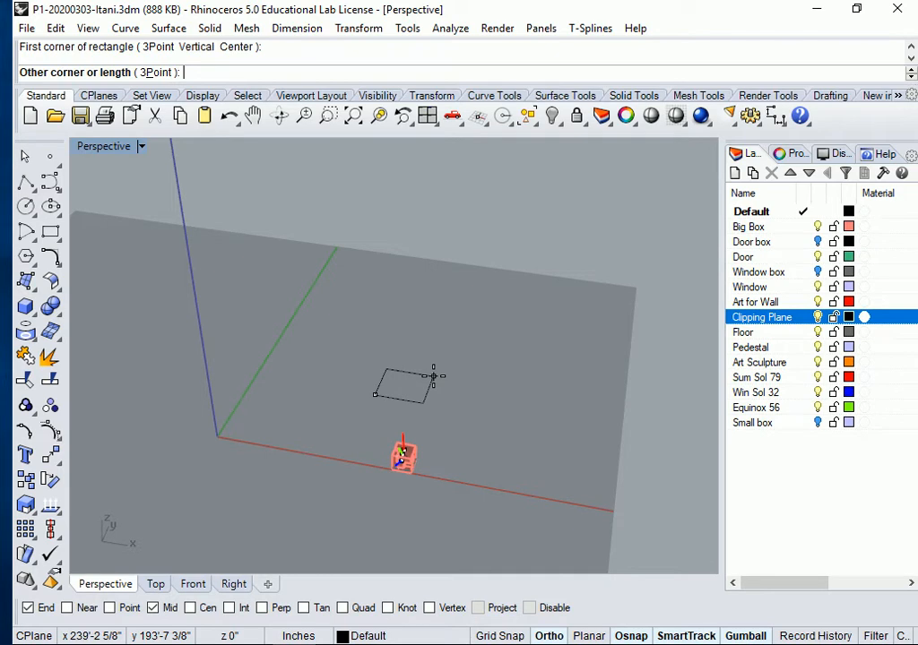
left_click(433, 377)
right_click_drag(434, 385, 489, 442)
scroll(436, 475, "up", 5)
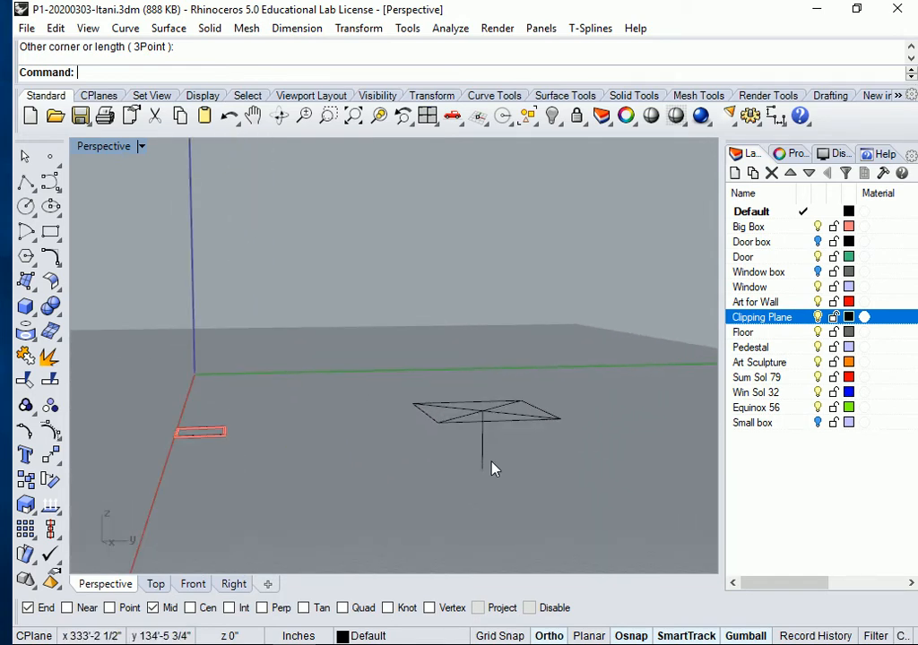
right_click_drag(483, 452, 505, 450)
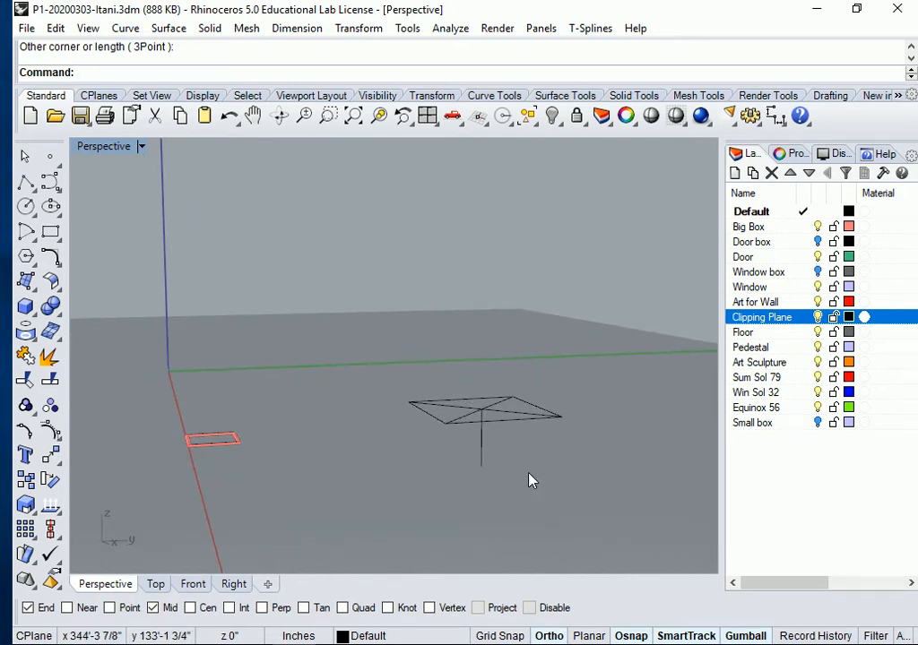
Raise the clipping plane slightly along Z so it cuts through the base of the box.
left_click(494, 424)
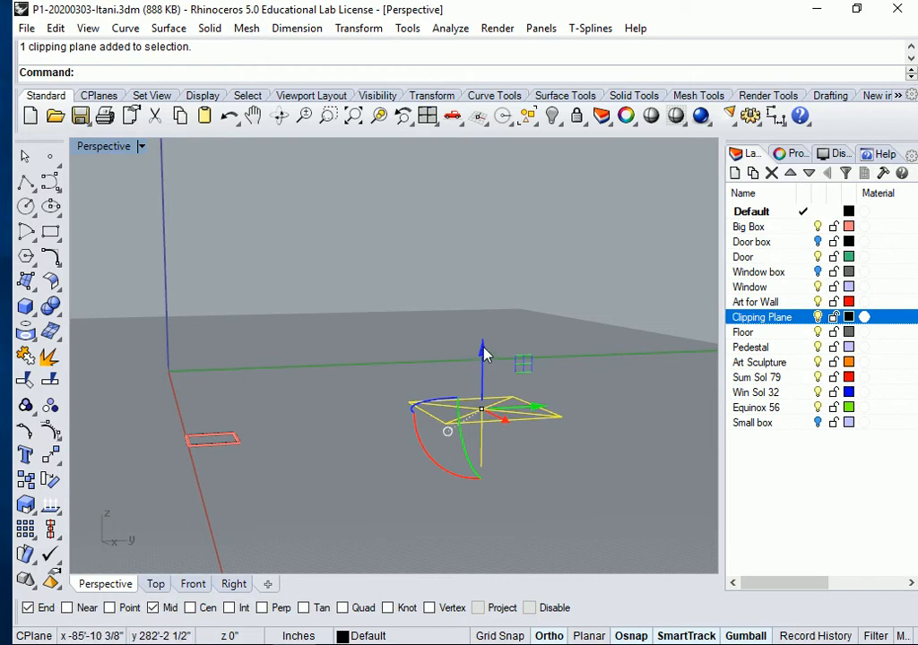
left_click_drag(484, 353, 485, 349)
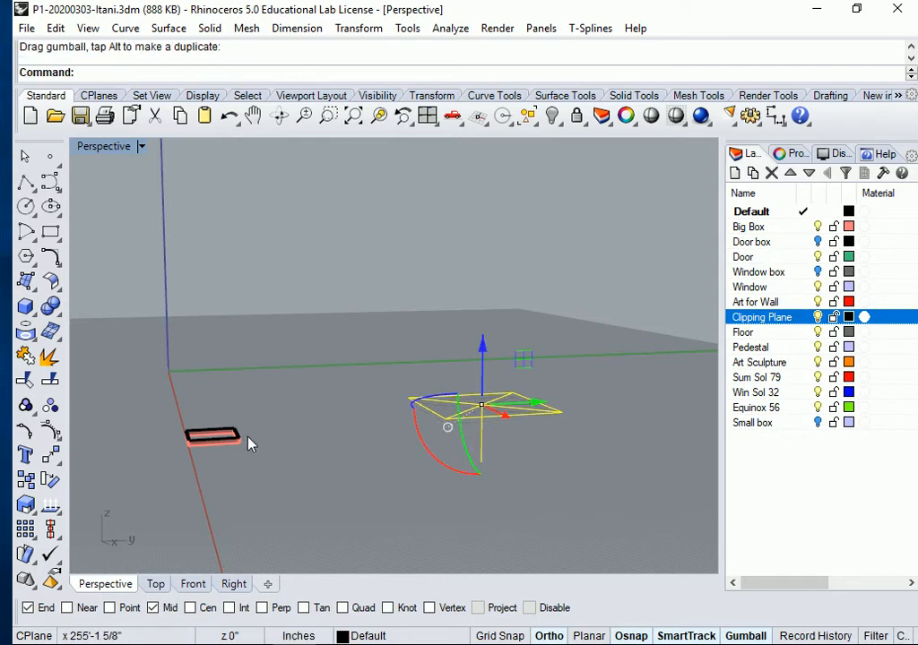
left_click(268, 300)
Move the clipping plane along Y so it sits closer to the box model.
left_click_drag(121, 199, 620, 539)
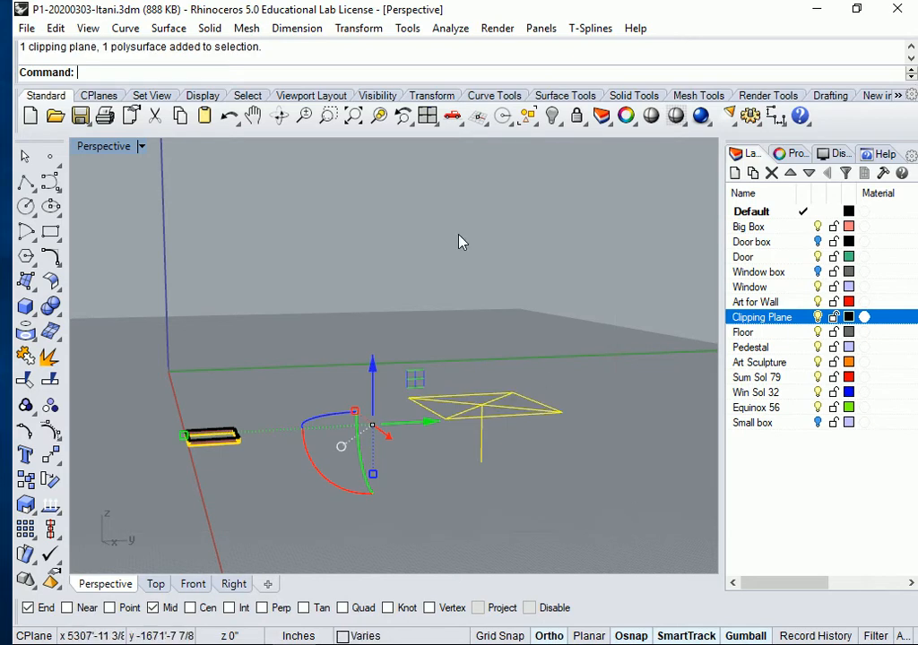
left_click(378, 116)
scroll(414, 352, "down", 5)
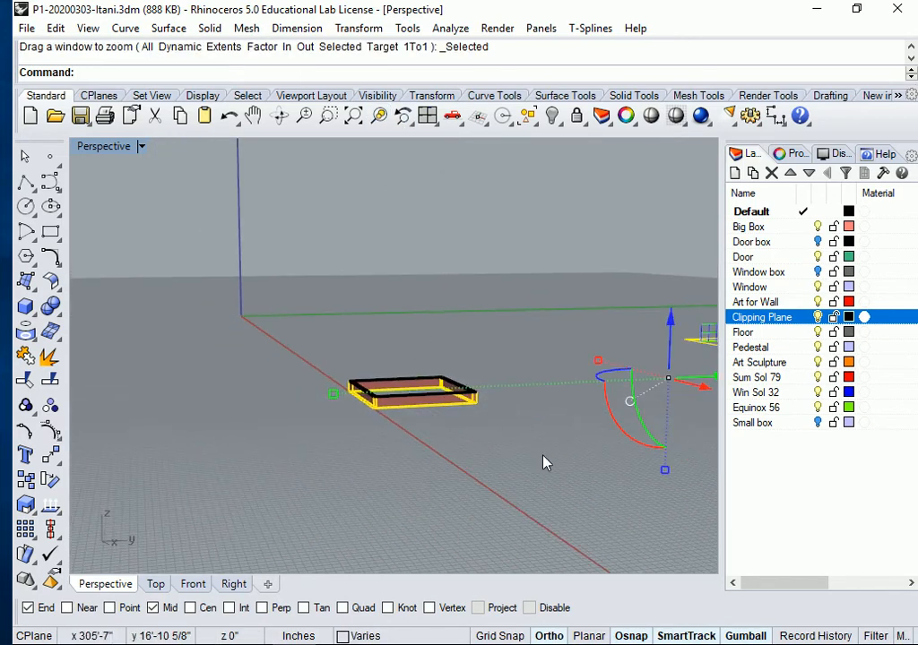
right_click_drag(551, 470, 315, 484, "shift")
left_click(559, 426)
left_click(610, 374)
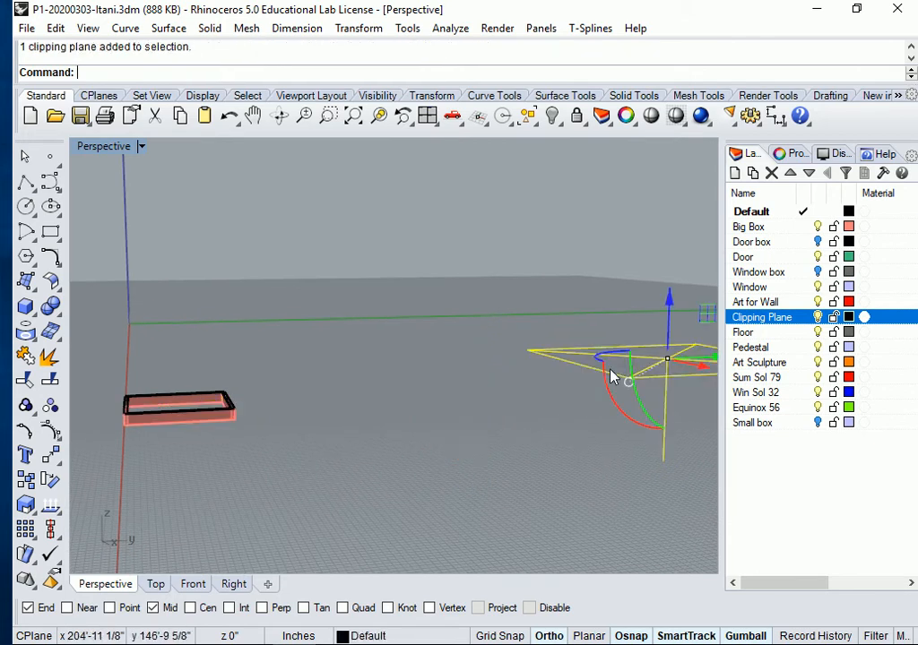
right_click_drag(679, 393, 453, 364)
left_click_drag(668, 351, 373, 358)
right_click_drag(199, 446, 428, 458, "shift")
right_click_drag(533, 427, 443, 400)
left_click(389, 477)
Display all four viewports and set the clipping plane to clip the Top, Front and Right views as well as Perspective.
left_click(234, 587)
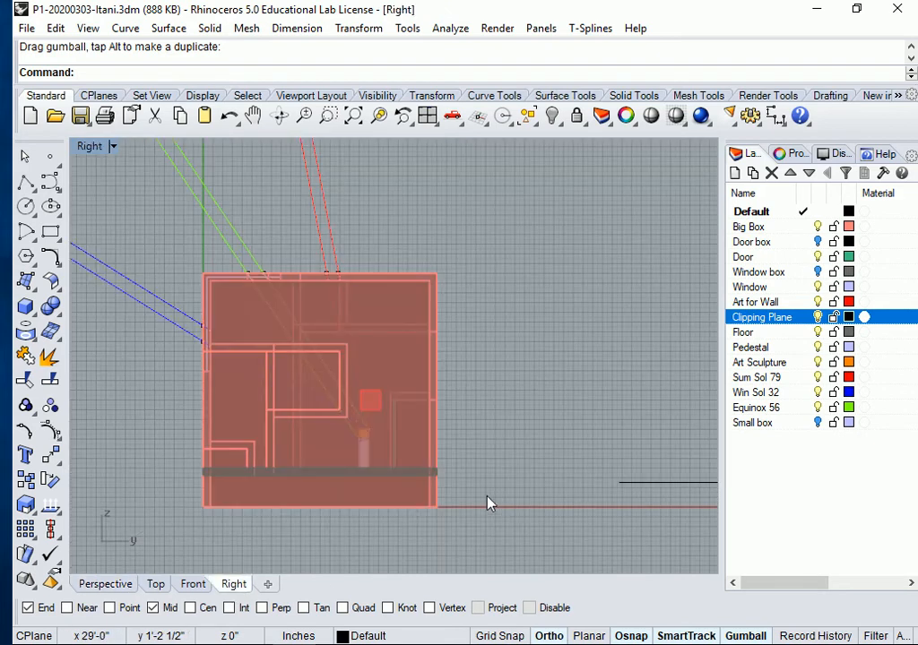
scroll(529, 466, "down", 3)
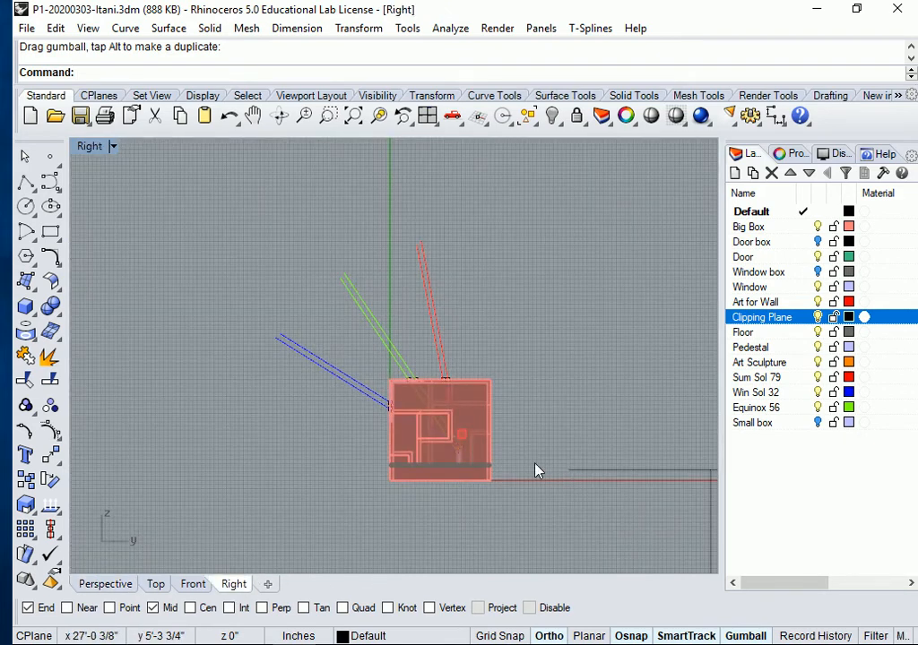
left_click_drag(613, 441, 583, 498)
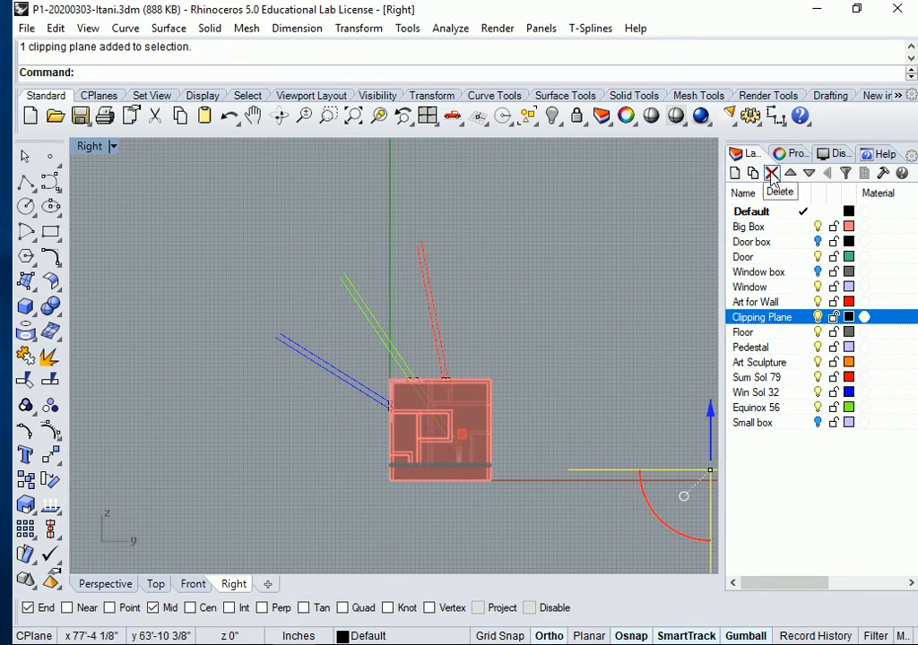
left_click(792, 155)
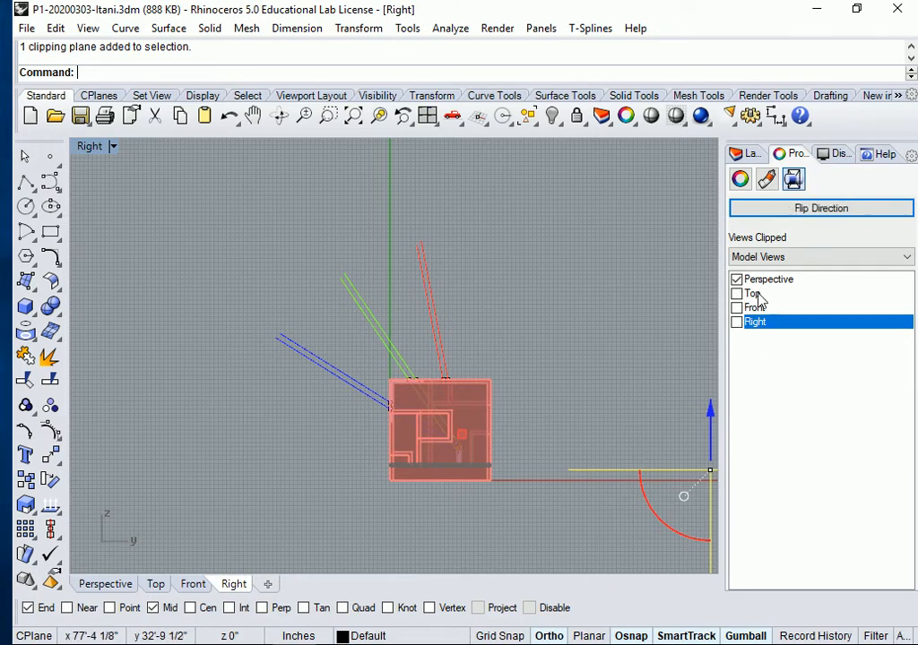
left_click(428, 116)
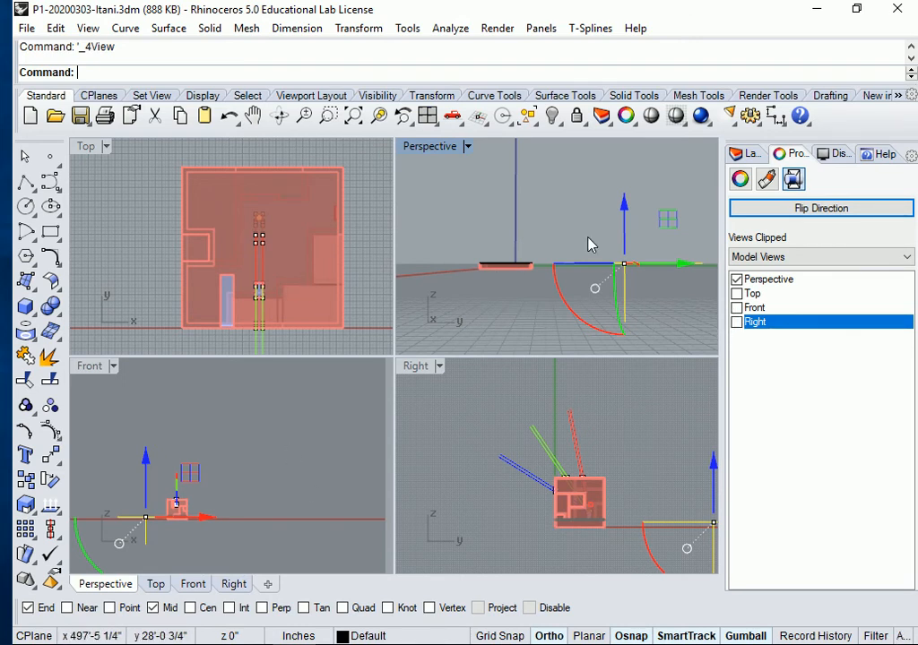
left_click(549, 191)
left_click(617, 302)
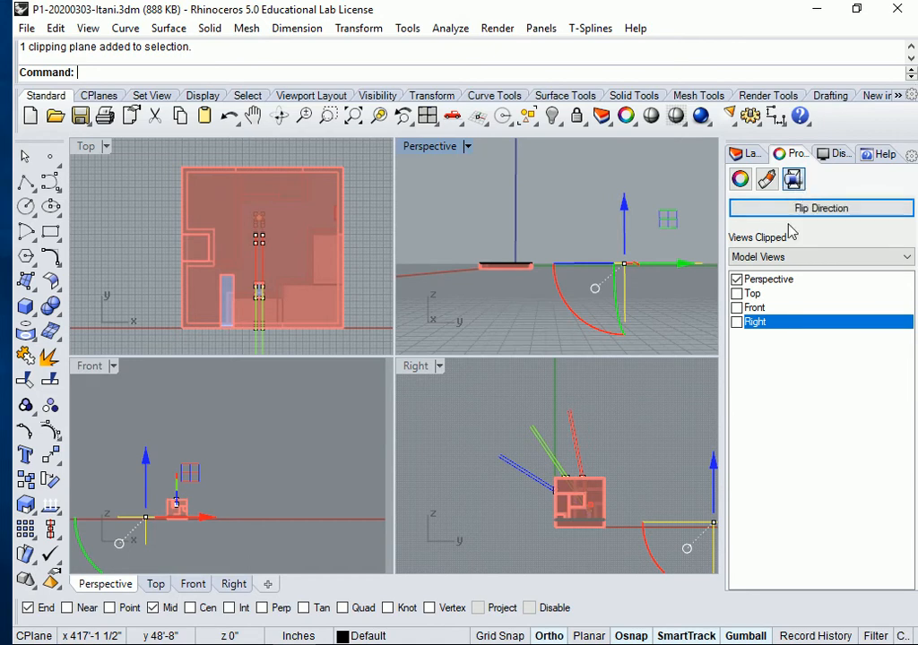
left_click(737, 294)
left_click(737, 307)
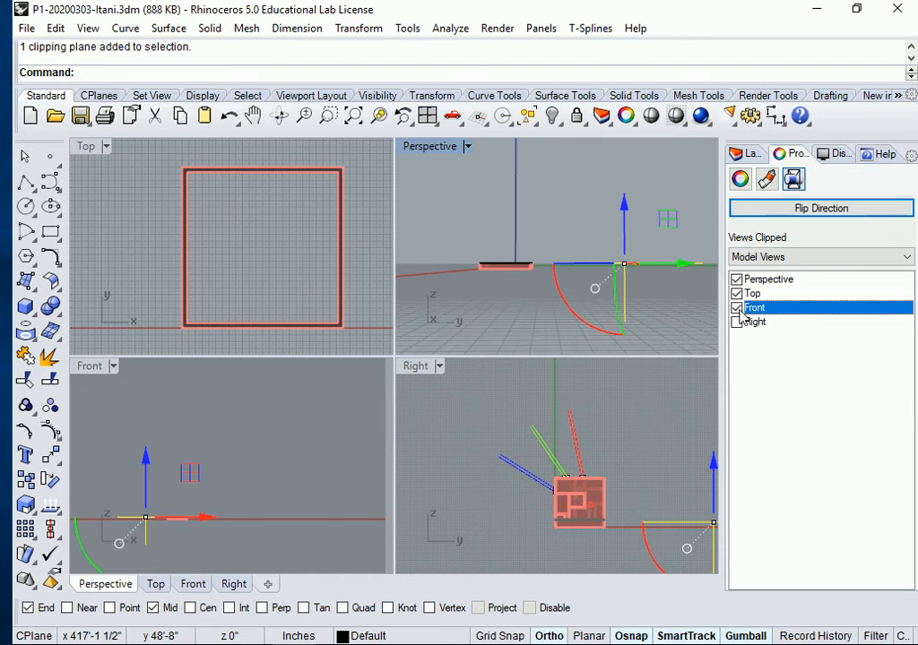
left_click(736, 322)
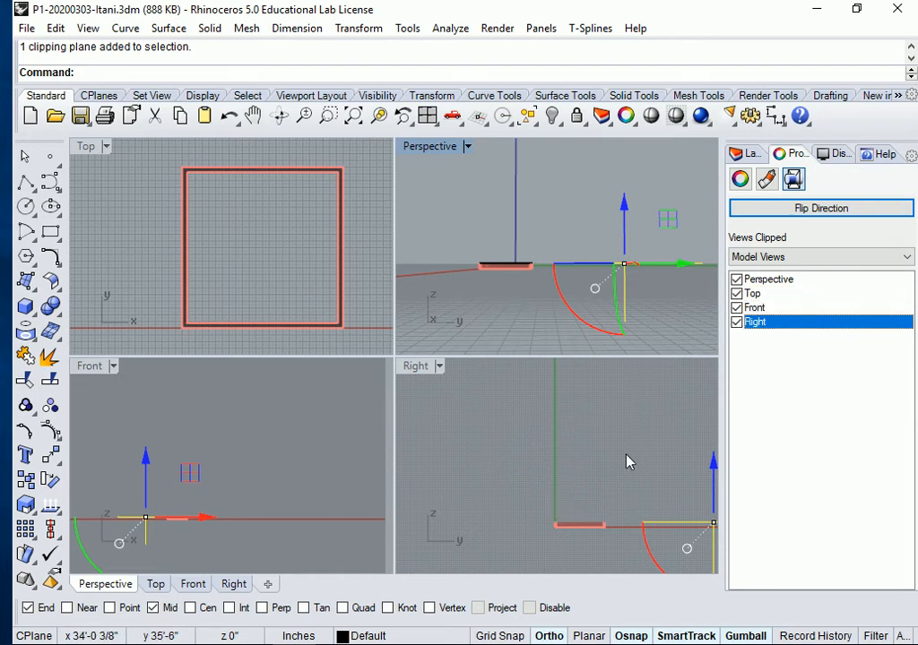
left_click(745, 153)
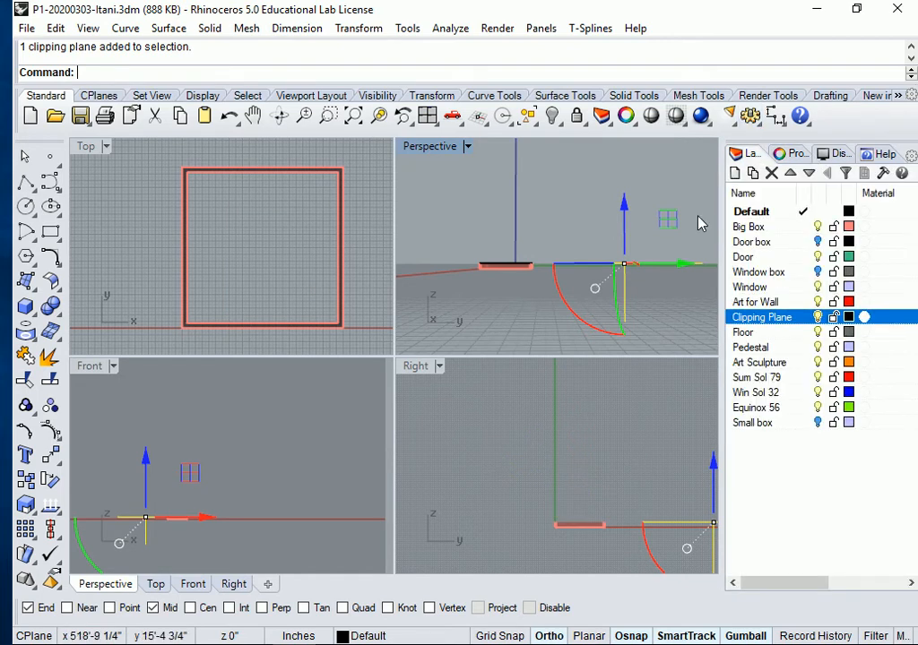
In the Right view, raise the clipping plane along Z to just above mid-height of the box.
double_click(416, 367)
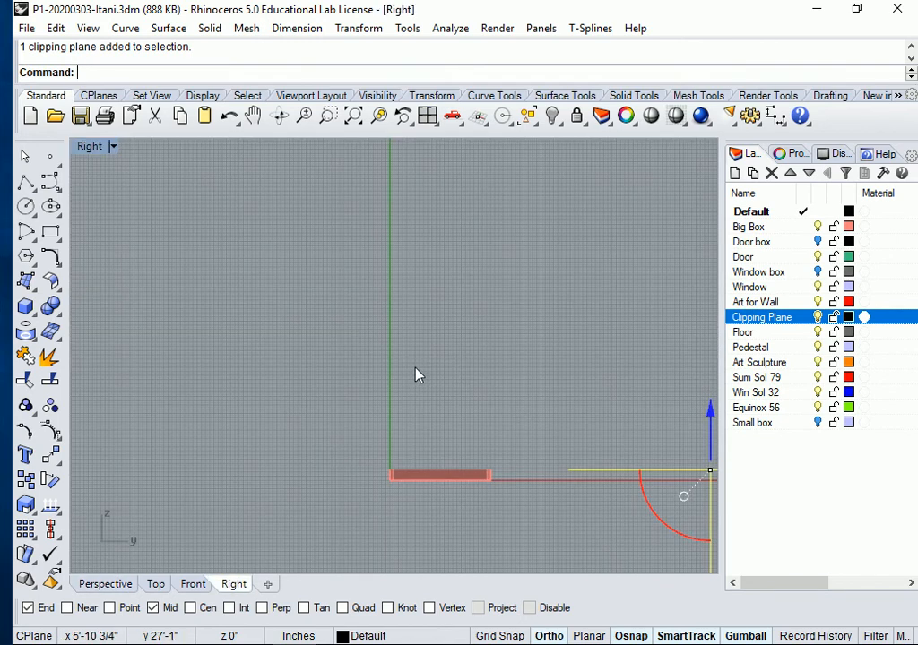
right_click_drag(510, 356, 347, 279)
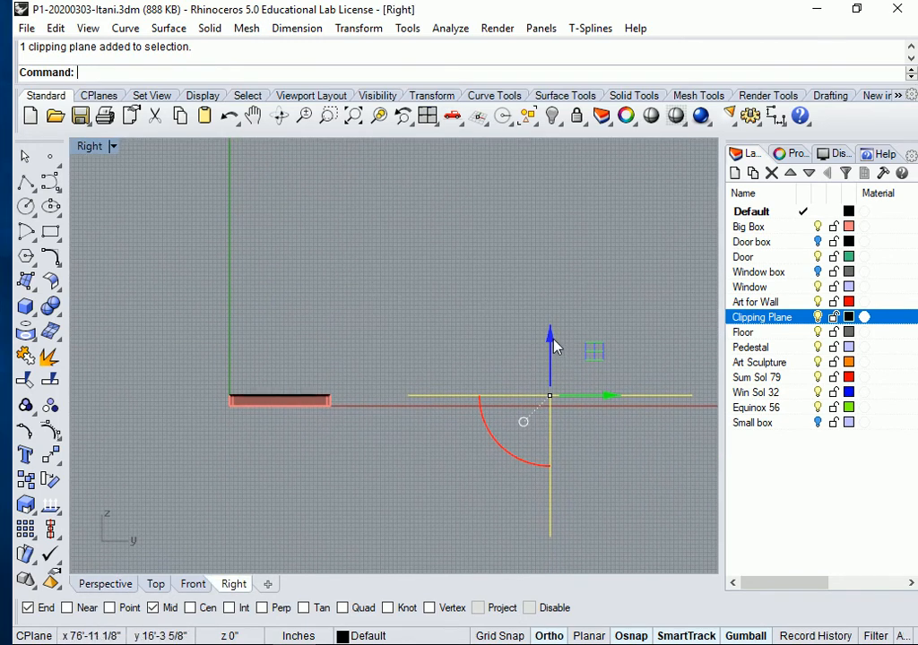
left_click_drag(551, 343, 551, 303)
scroll(327, 370, "up", 2)
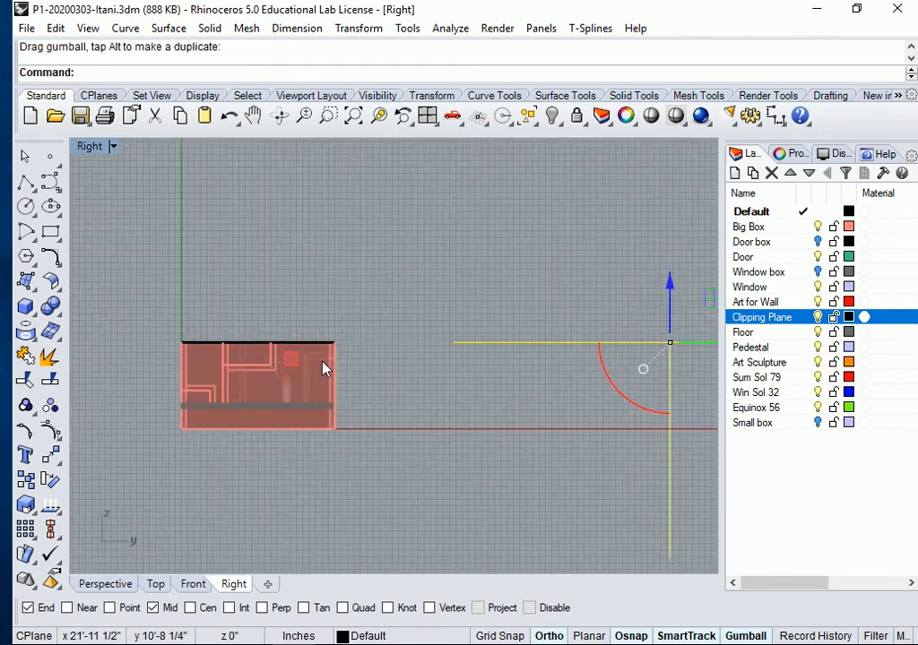
scroll(325, 369, "up", 1)
scroll(464, 291, "down", 1)
Shift the clipping plane slightly closer to the box along Y in the Right view and deselect it.
right_click_drag(455, 283, 395, 287)
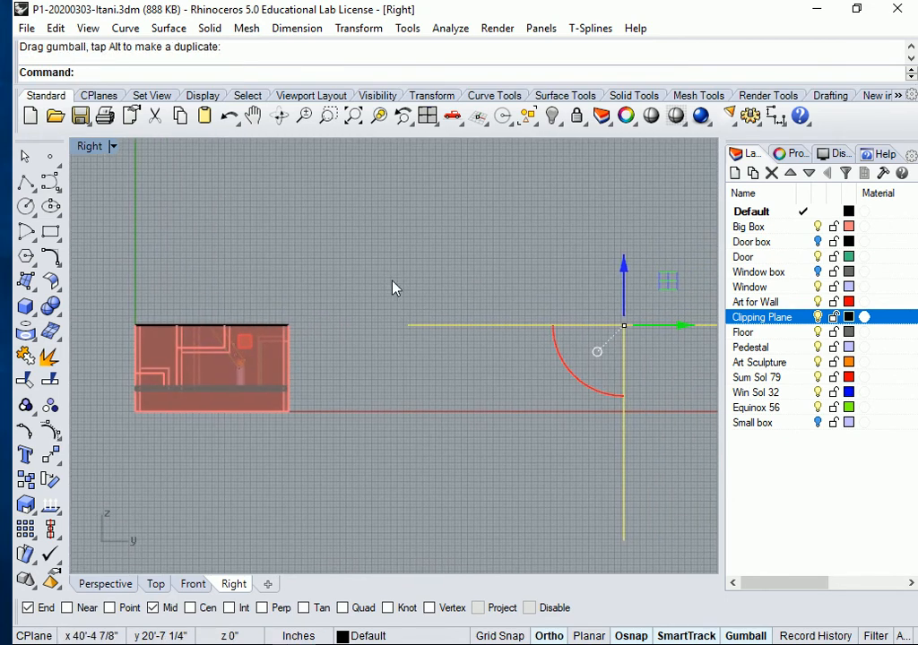
left_click_drag(680, 331, 651, 332)
left_click(479, 257)
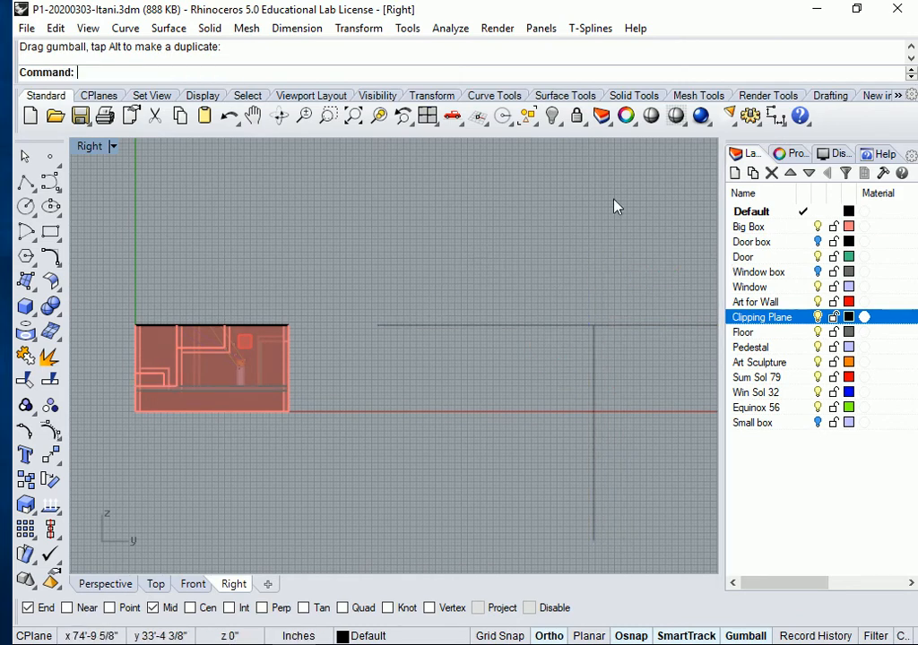
Inspect the cut-open box interior close up from above in the Perspective view.
left_click(125, 583)
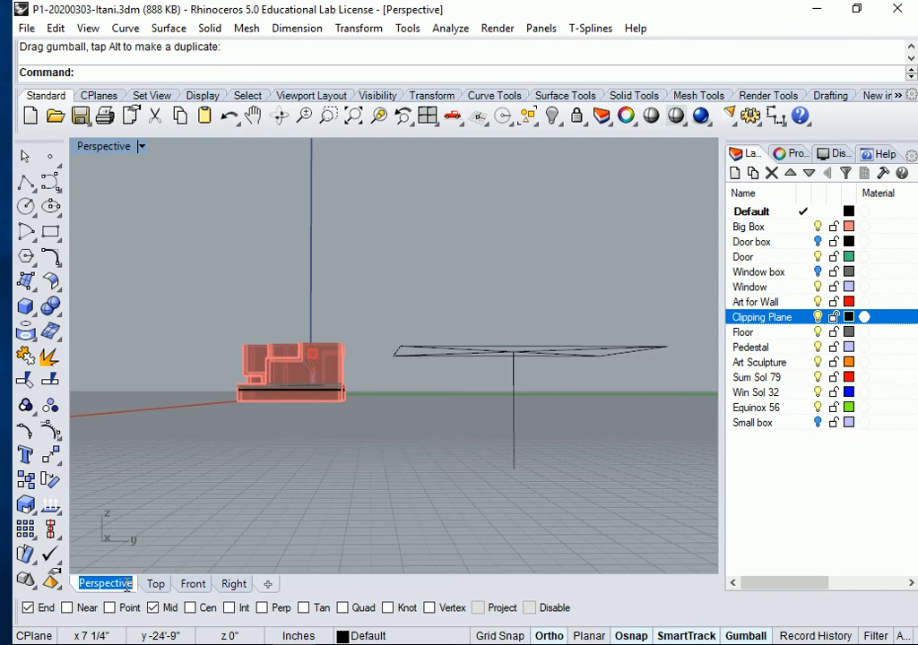
right_click_drag(178, 445, 535, 471)
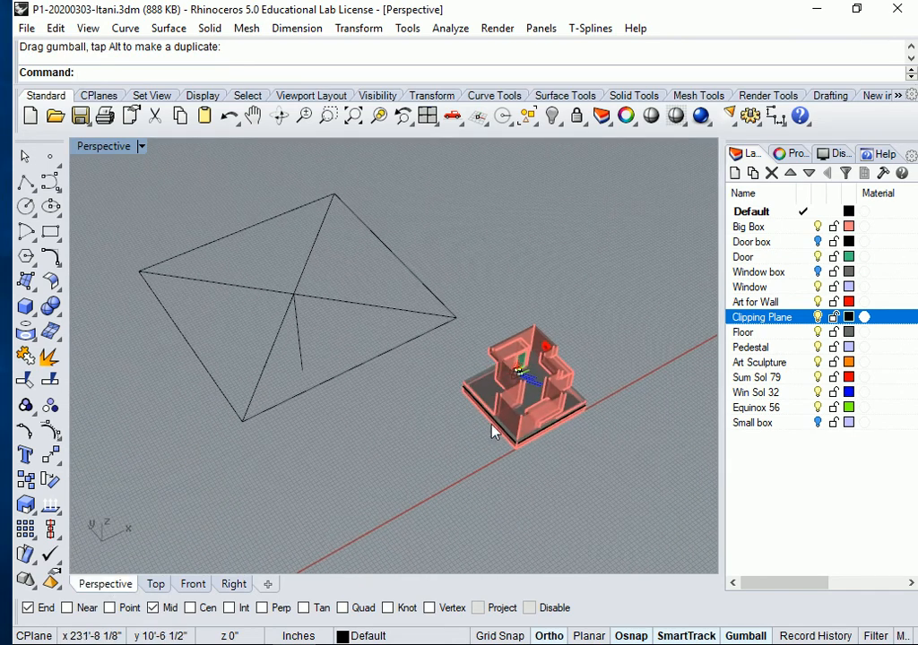
scroll(524, 372, "up", 5)
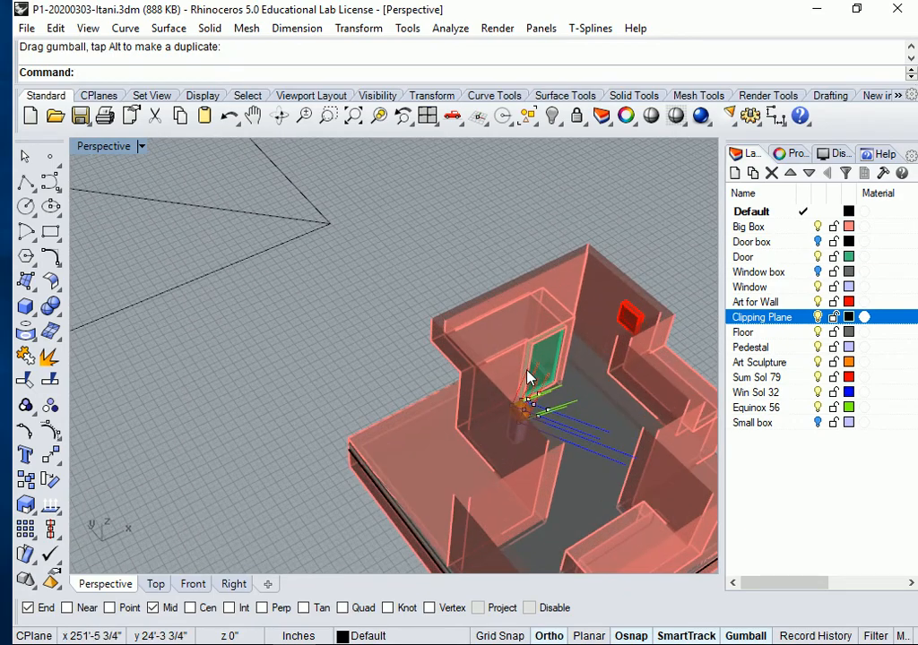
Select and deselect the clipping plane in Perspective, and examine the section outline along the box's cut walls.
scroll(528, 376, "down", 5)
right_click_drag(536, 349, 548, 345)
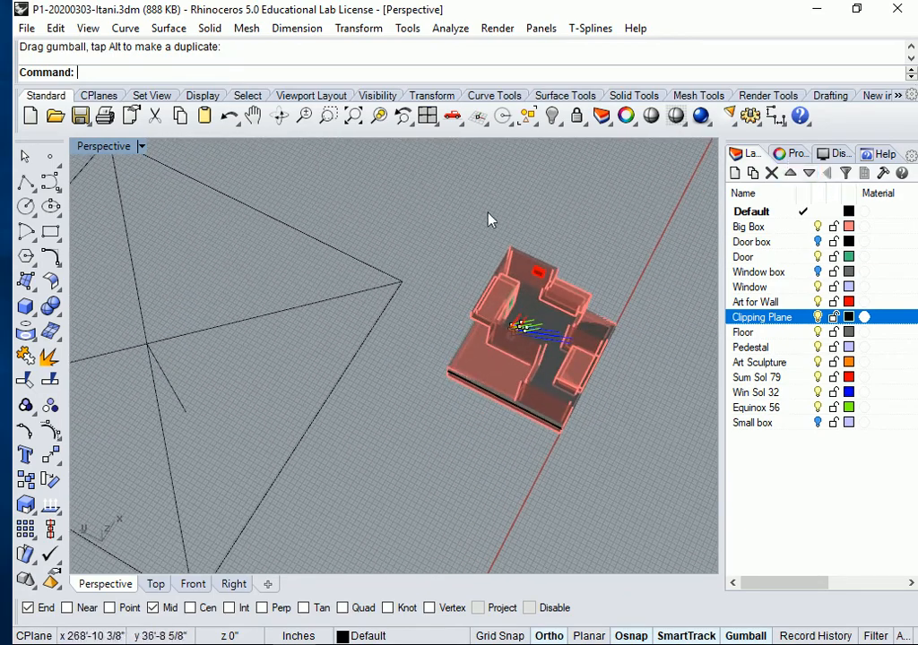
left_click(257, 223)
left_click(394, 204)
right_click_drag(395, 206, 362, 251)
scroll(430, 282, "up", 5)
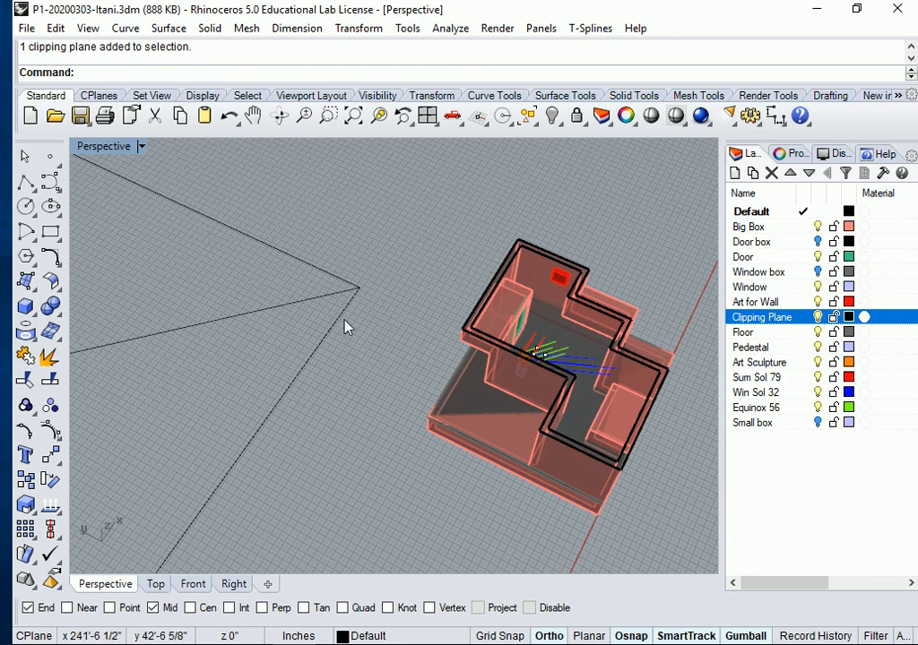
left_click(325, 338)
key("Escape")
scroll(506, 293, "up", 3)
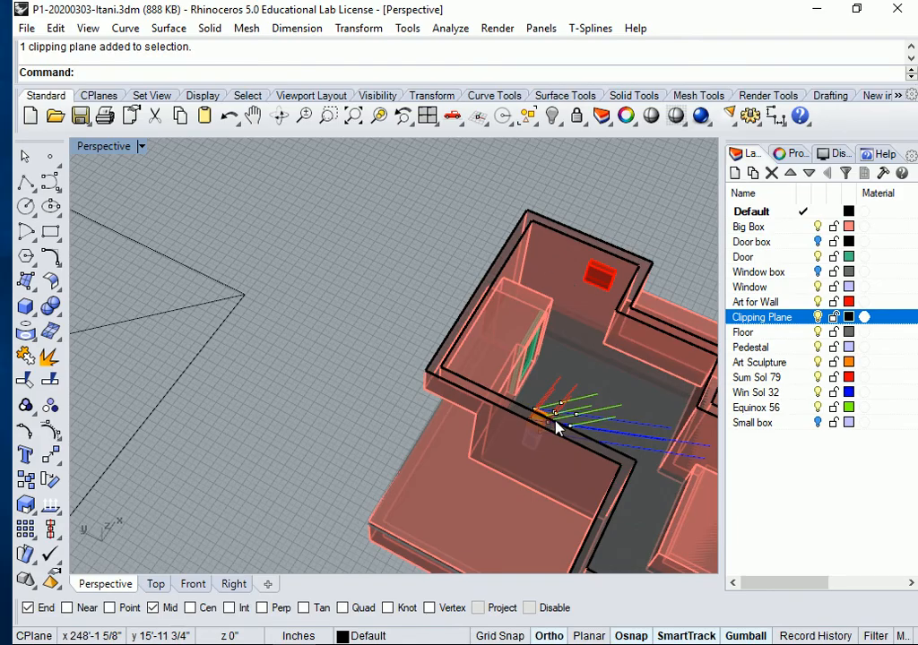
right_click_drag(502, 395, 354, 333)
Switch the Perspective view to Shaded display mode and inspect the cut-open box from several sides.
left_click(140, 146)
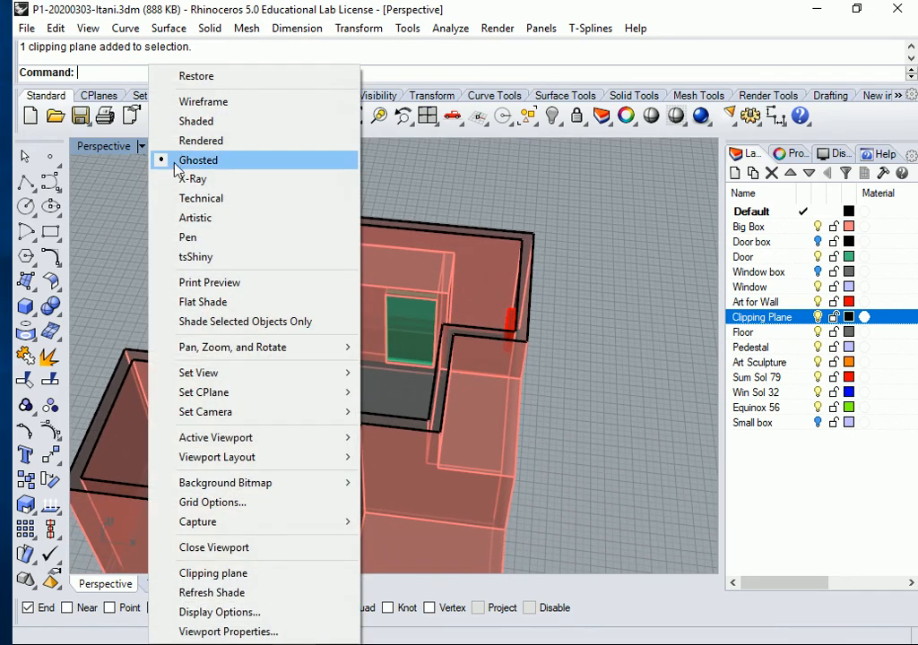
left_click(197, 123)
mouse_move(265, 293)
right_mouse_down()
mouse_move(186, 334)
mouse_move(313, 360)
mouse_move(317, 422)
mouse_move(314, 369)
mouse_move(498, 416)
mouse_move(362, 380)
mouse_move(352, 358)
mouse_move(338, 374)
mouse_move(405, 362)
mouse_move(518, 392)
mouse_move(523, 309)
mouse_move(508, 301)
mouse_move(553, 293)
mouse_move(504, 259)
right_mouse_up()
right_click_drag(488, 332, 510, 269)
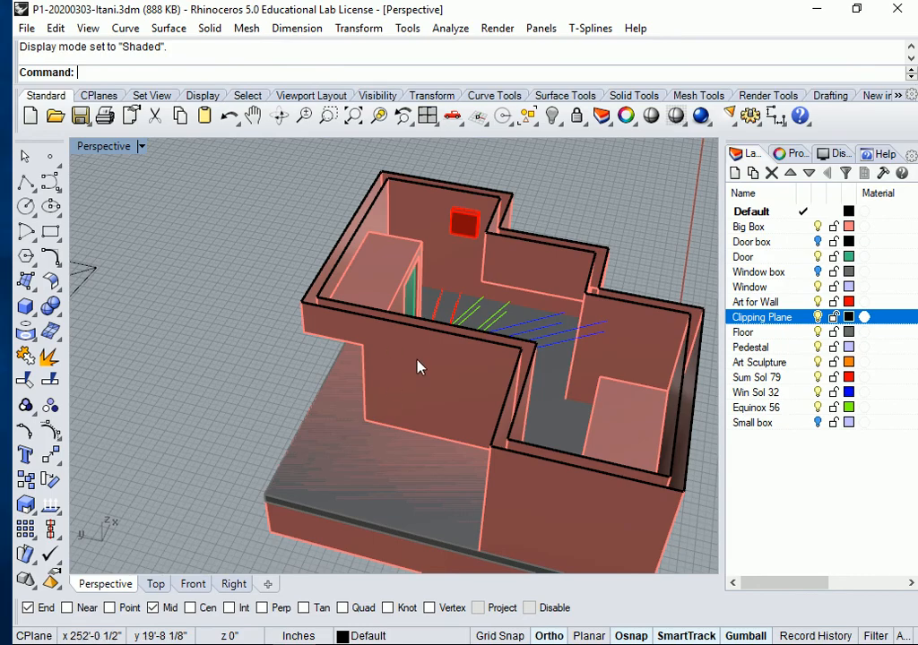
right_click_drag(383, 368, 424, 357)
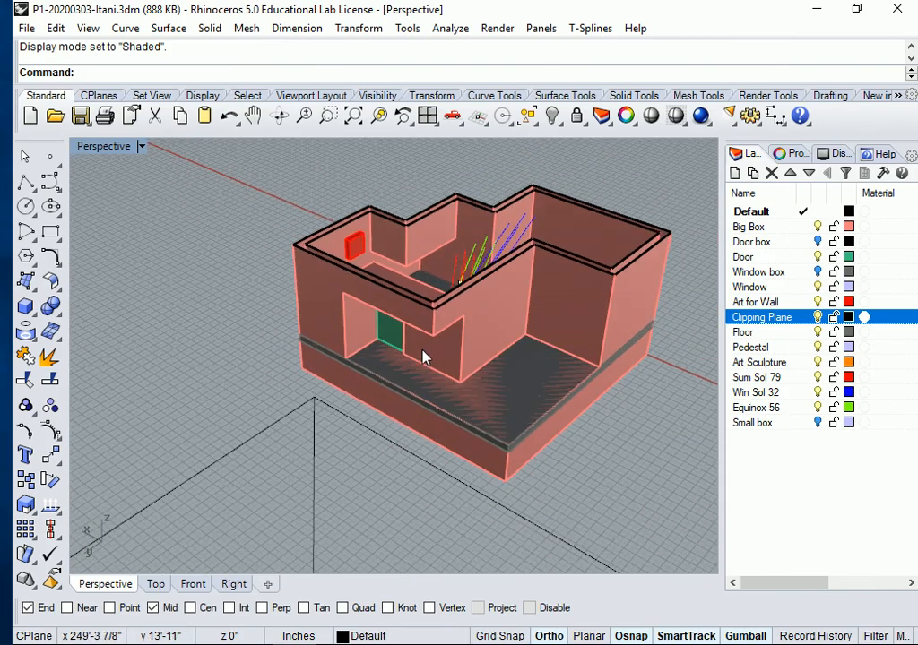